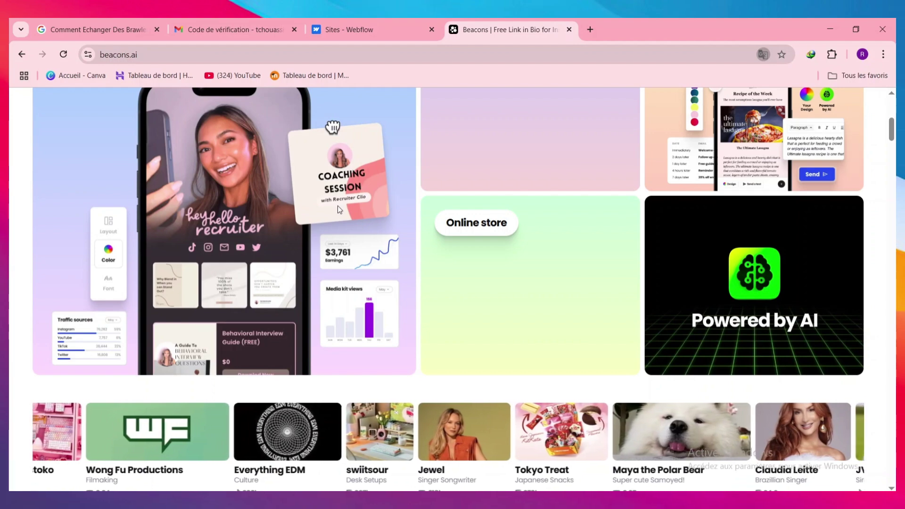
Start the free sign-up, claim the bio link username rnsds25 and register with Google
scroll(523, 297, "up", 4)
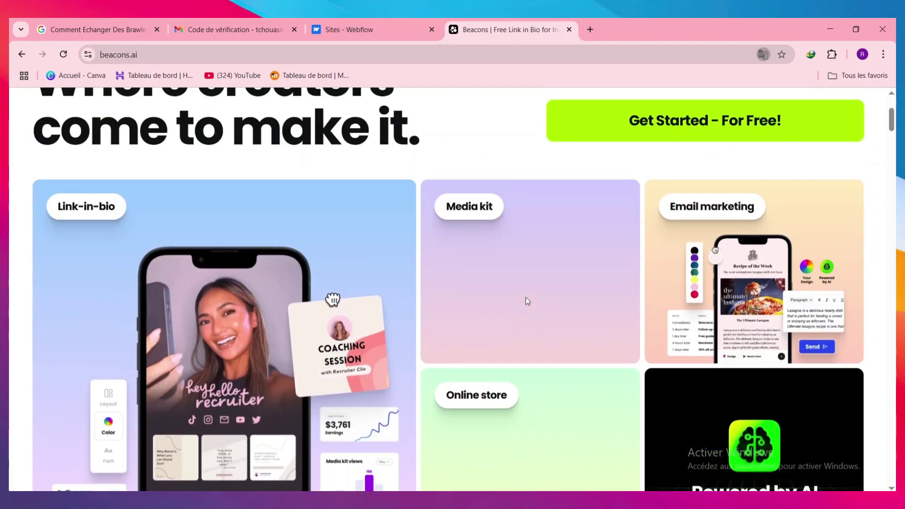
scroll(525, 297, "down", 2)
scroll(525, 296, "up", 6)
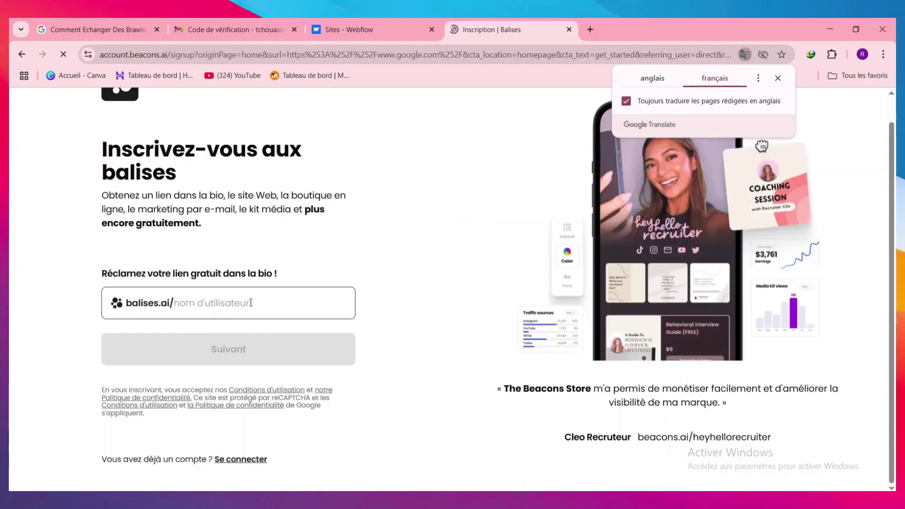
left_click(251, 303)
left_click(325, 338)
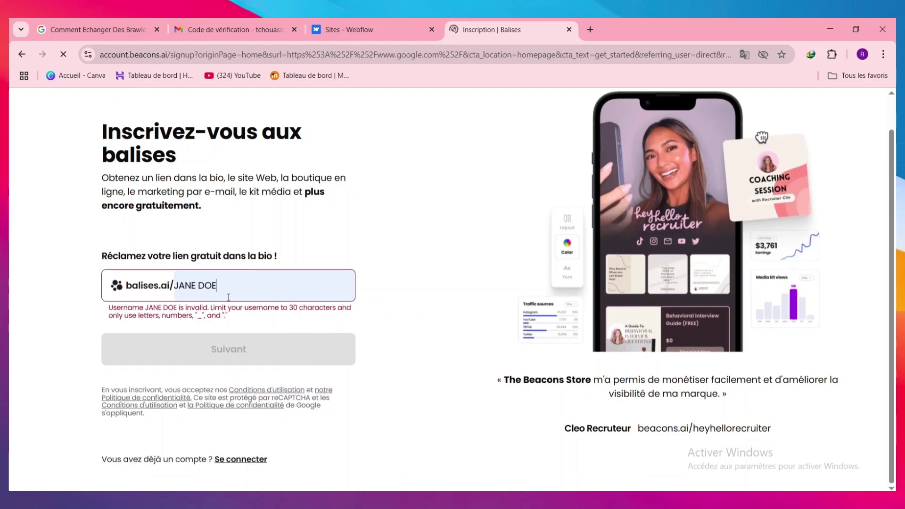
key("ctrl+a")
type("mads25")
left_click(229, 348)
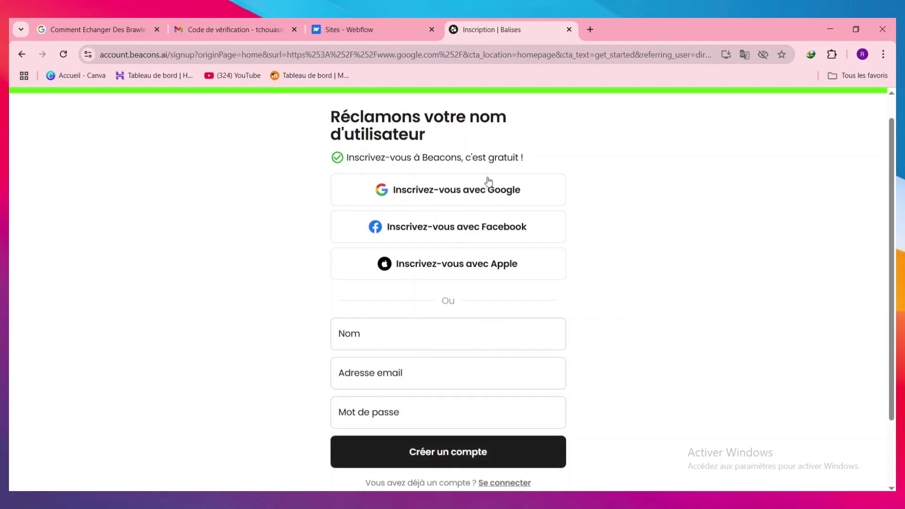
left_click(466, 190)
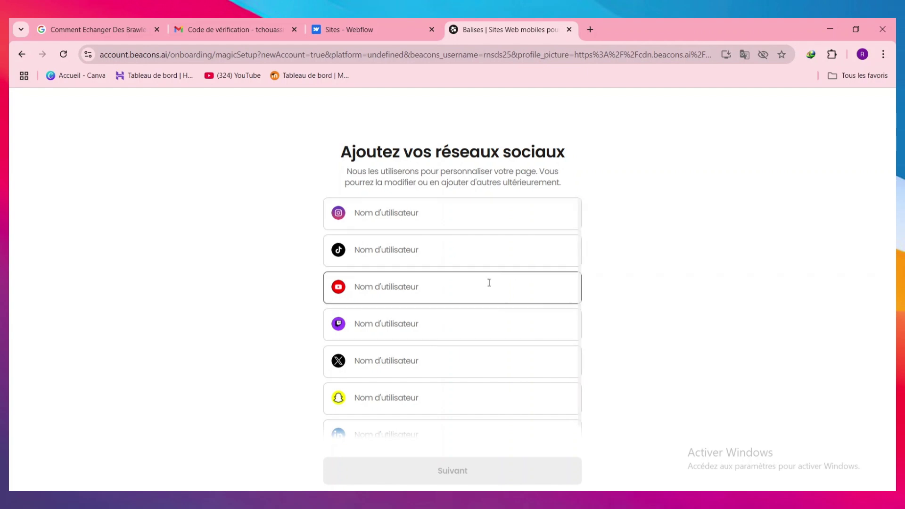
Add the Instagram account shoenation237 and the TikTok username as social networks, and confirm the suggested creator profile
scroll(495, 282, "down", 1)
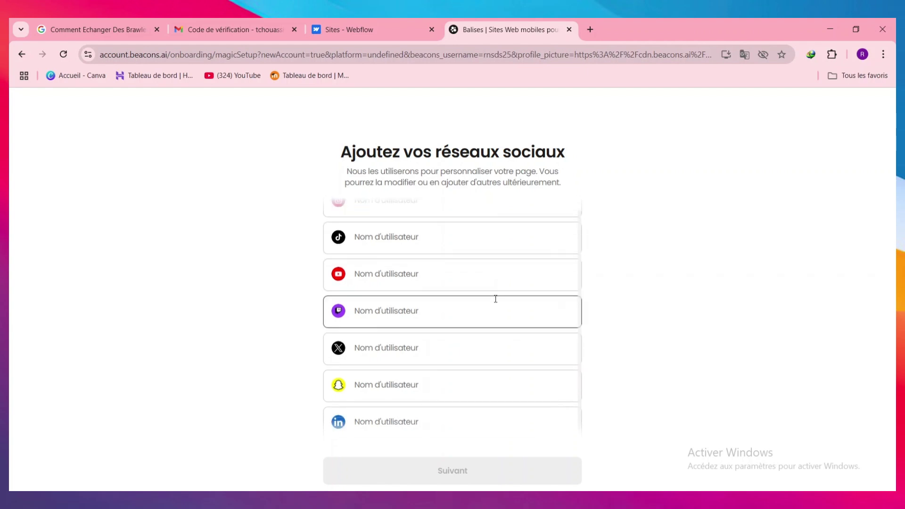
scroll(440, 287, "up", 1)
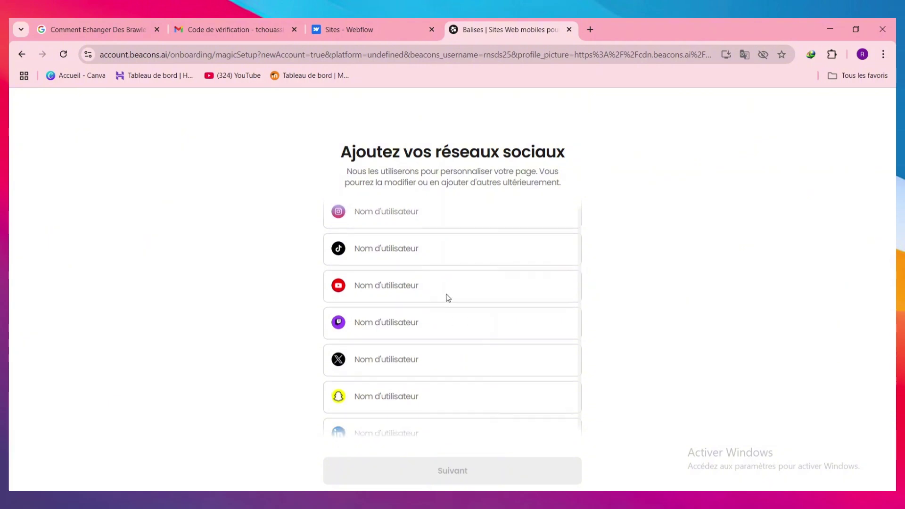
left_click(438, 215)
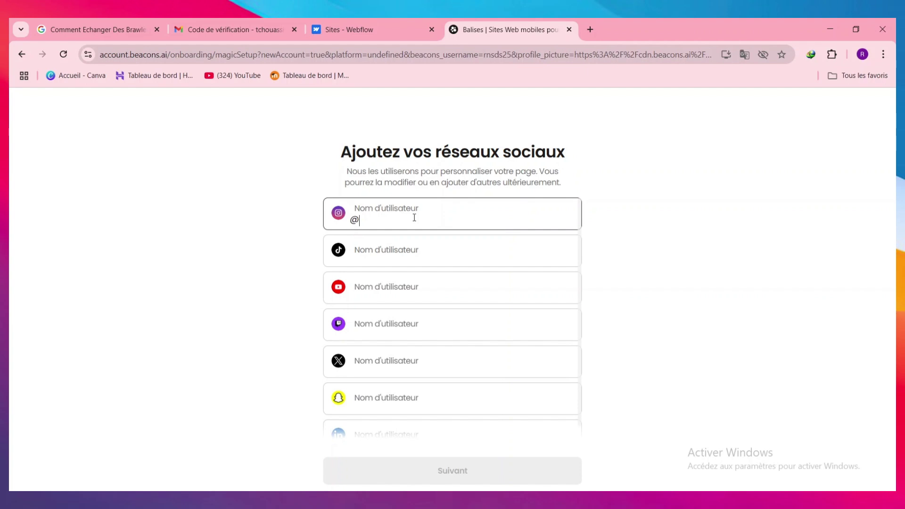
type("sha")
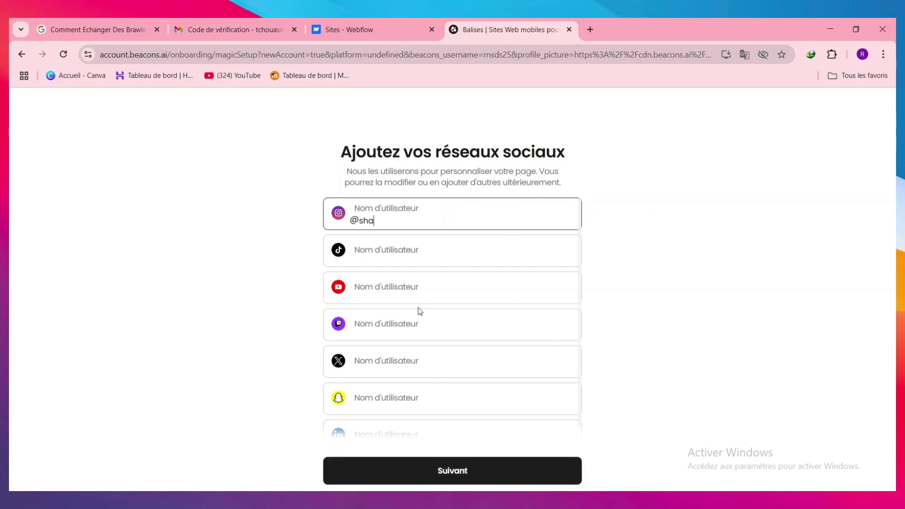
scroll(435, 380, "down", 1)
left_click(461, 478)
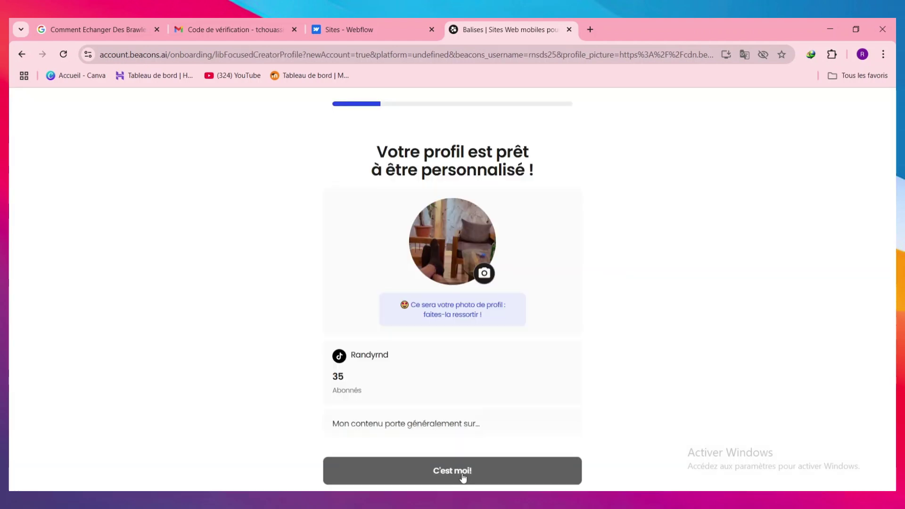
left_click(462, 475)
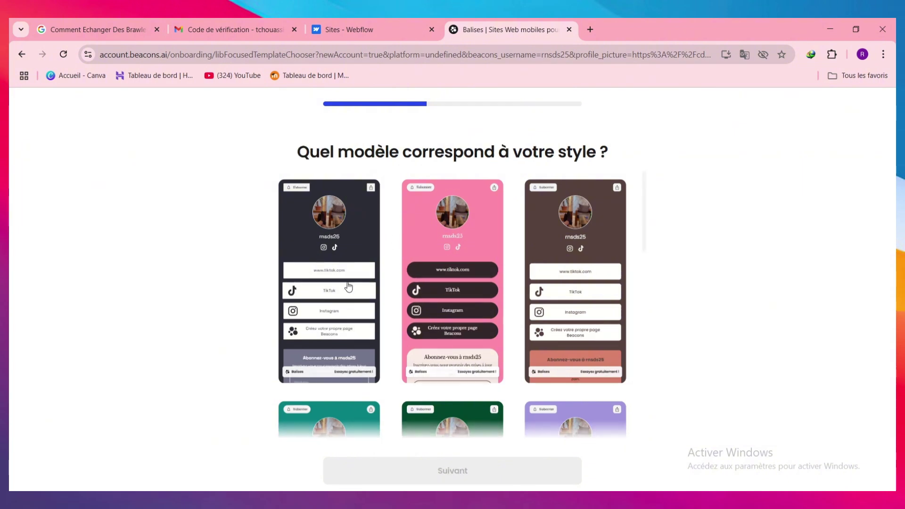
Choose the brown page template and keep the Instagram, TikTok and Beacons links on the page
scroll(348, 286, "down", 3)
scroll(471, 329, "up", 3)
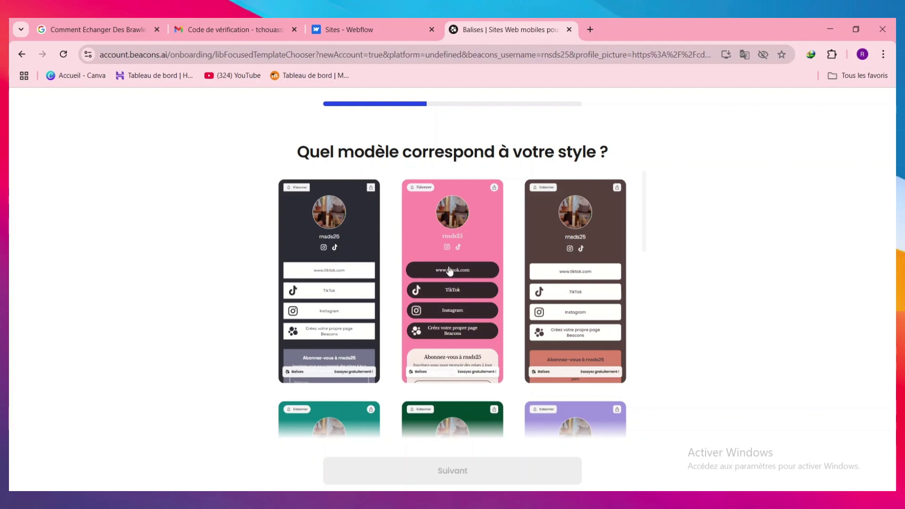
scroll(565, 306, "down", 3)
scroll(523, 342, "up", 2)
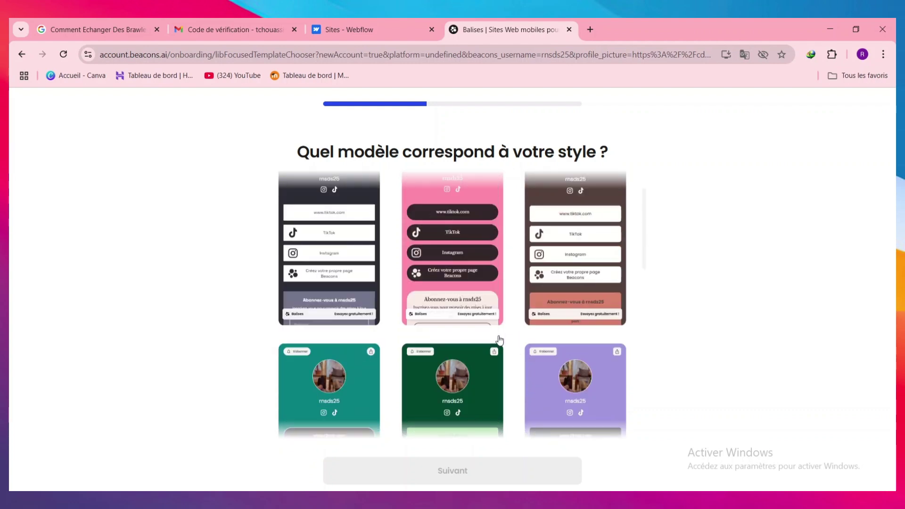
scroll(471, 334, "down", 1)
scroll(457, 331, "up", 2)
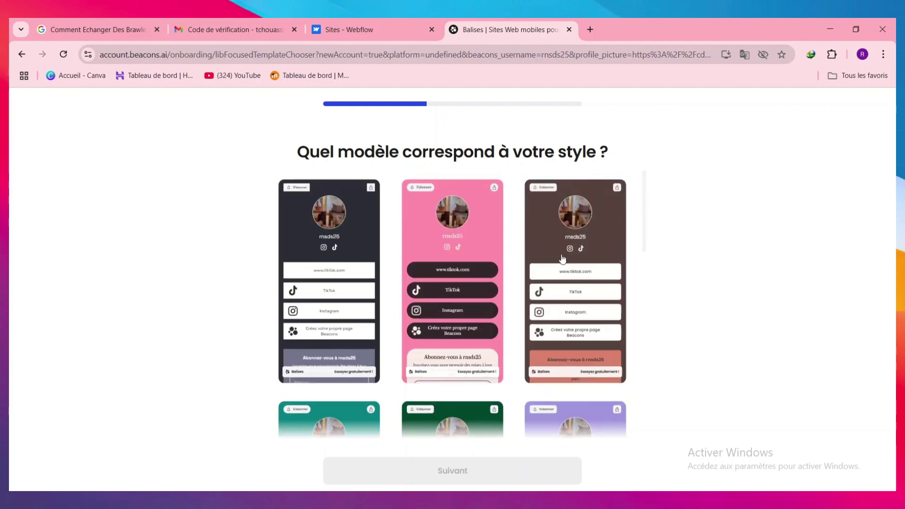
left_click(579, 242)
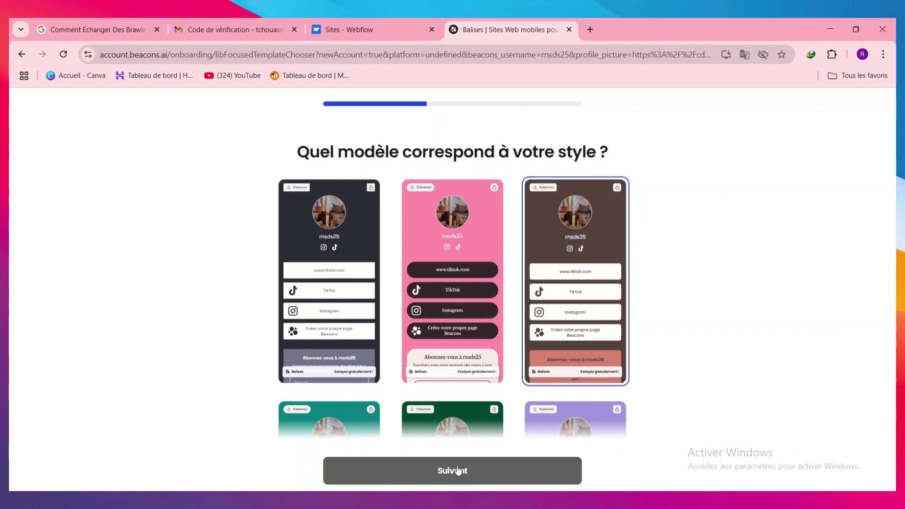
left_click(457, 468)
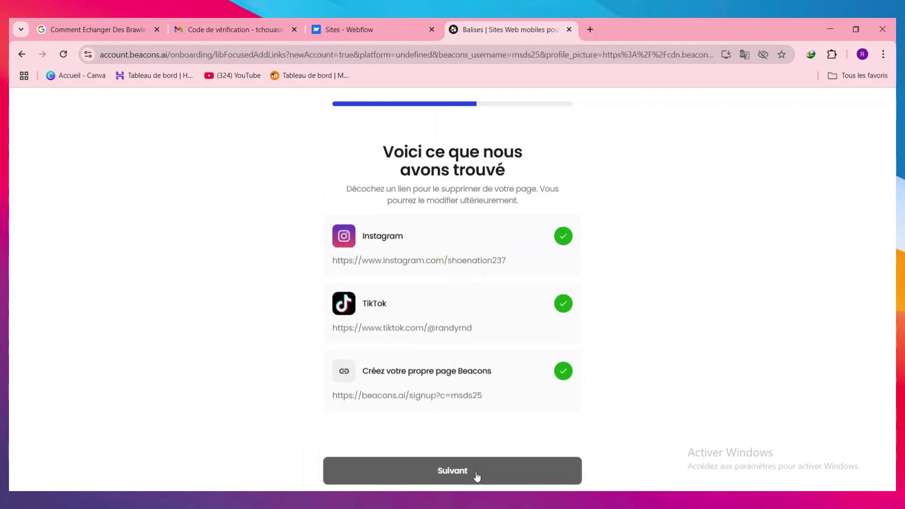
left_click(476, 473)
left_click(475, 471)
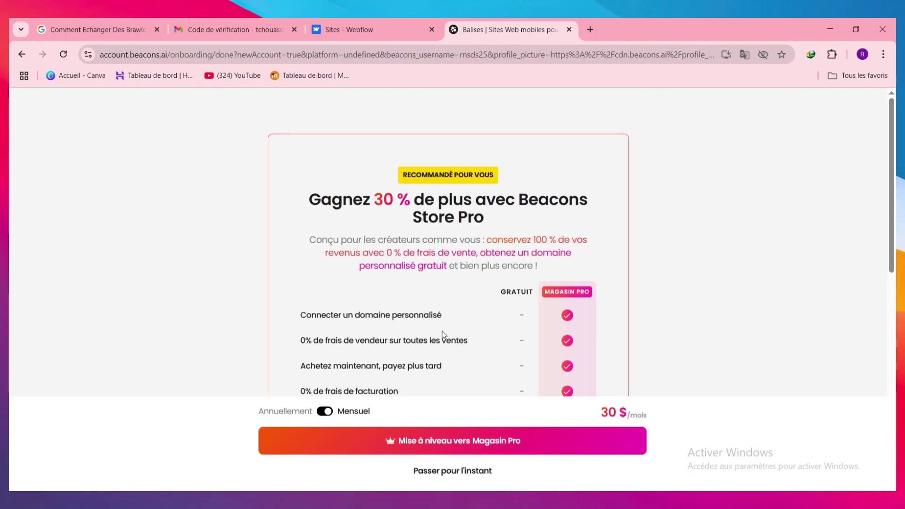
Review the Store Pro feature comparison and skip both the upgrade and the custom domain offer
scroll(443, 333, "down", 2)
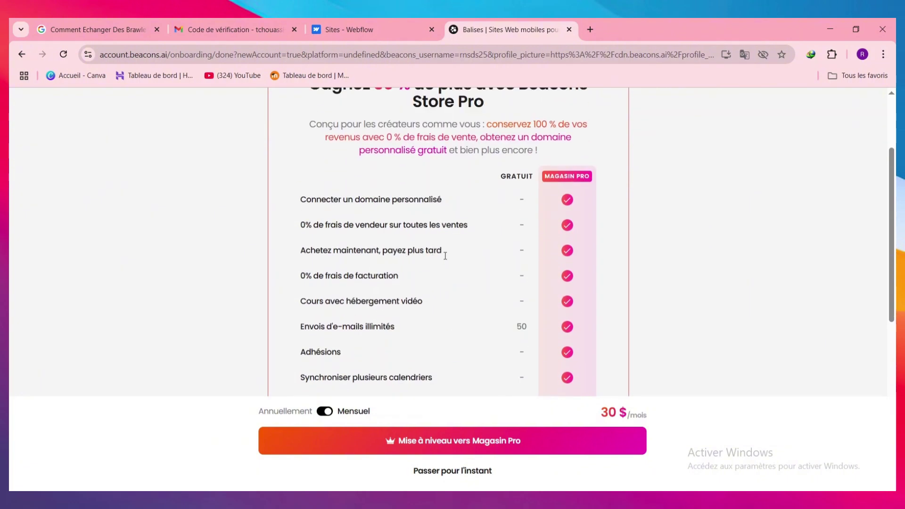
scroll(445, 256, "down", 4)
scroll(477, 304, "down", 2)
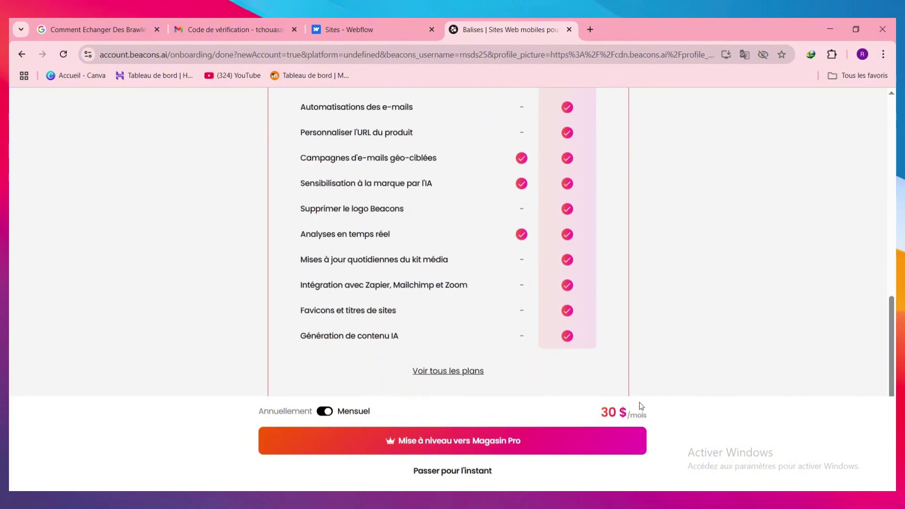
left_click(439, 471)
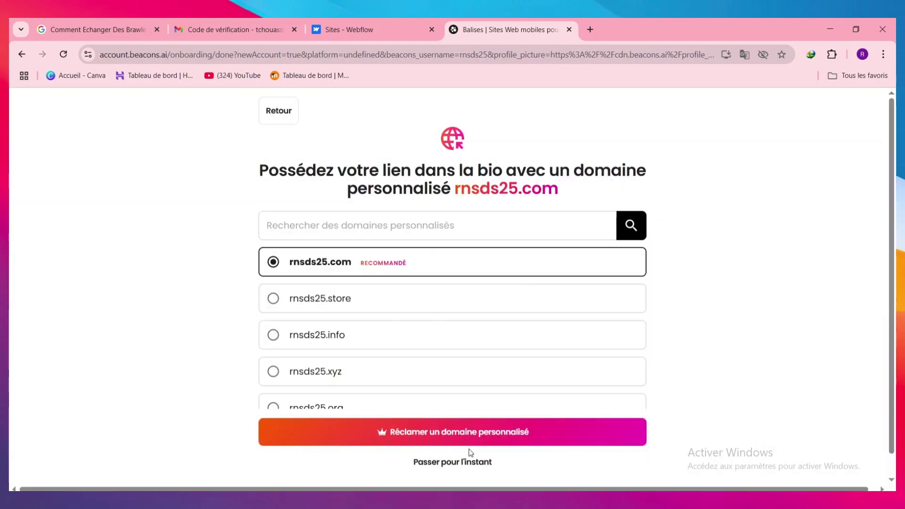
left_click(463, 467)
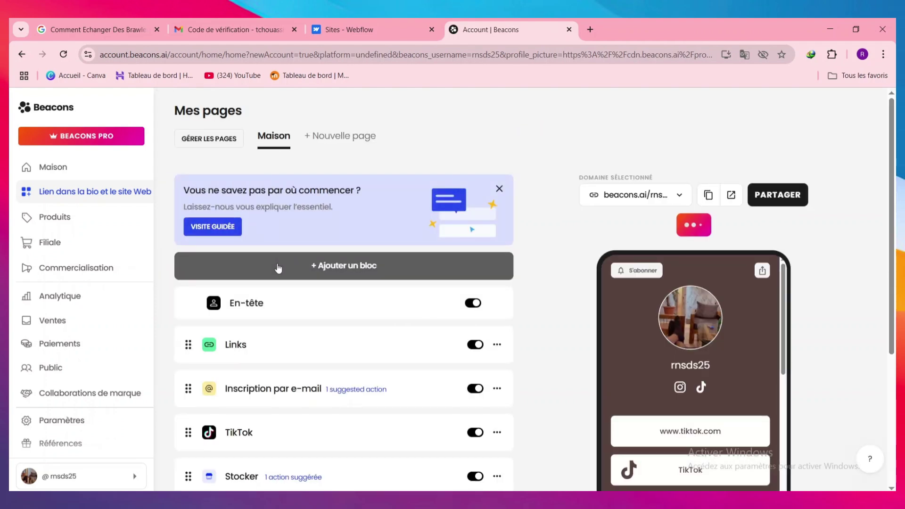
Look over the blocks of the link-in-bio home page and open the product management section
scroll(365, 313, "down", 4)
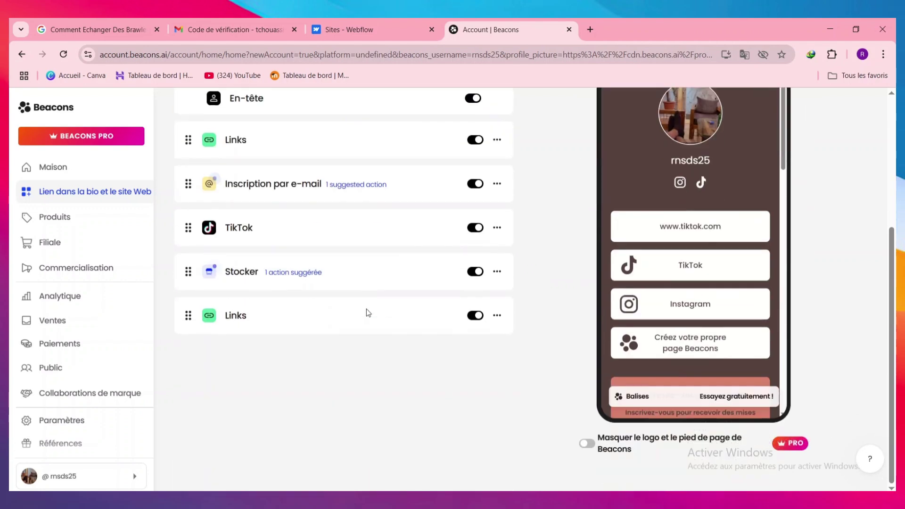
scroll(365, 310, "up", 5)
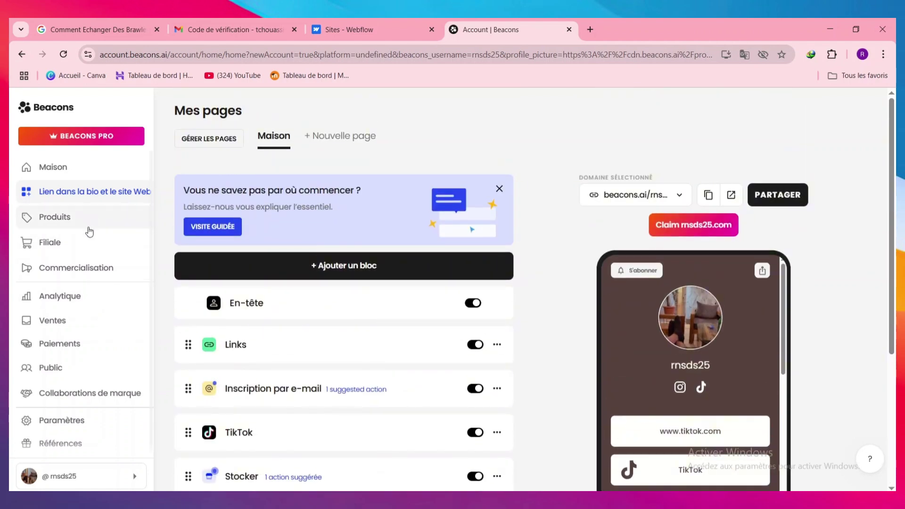
left_click(93, 217)
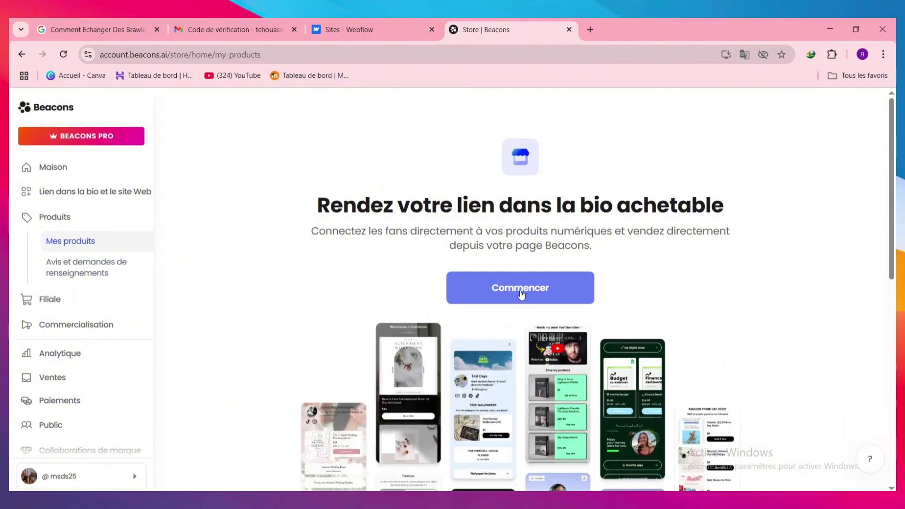
Open the affiliate section and examine its brand browsing page, including the FAQ
left_click(90, 297)
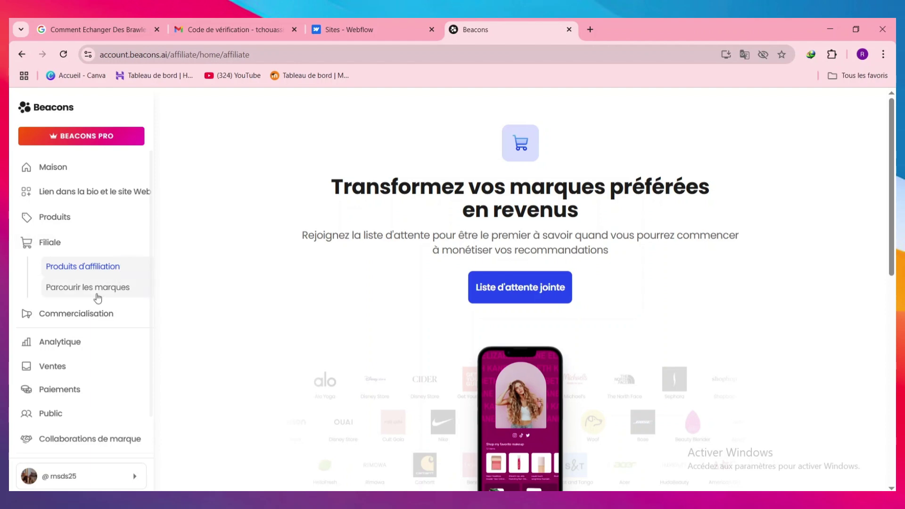
left_click(125, 289)
left_click(118, 273)
left_click(117, 291)
scroll(427, 388, "down", 7)
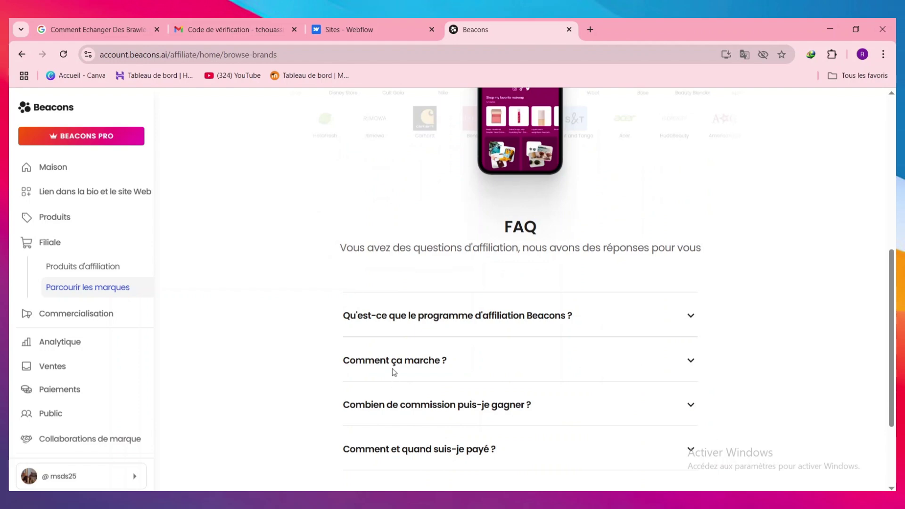
scroll(329, 369, "up", 3)
scroll(65, 313, "down", 1)
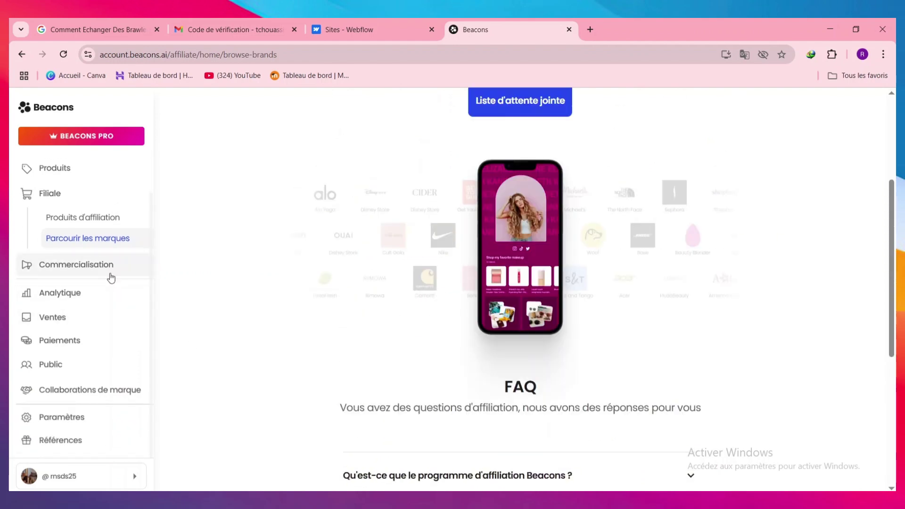
Activate the free email marketing, review its overview and open the smart reply page
left_click(110, 271)
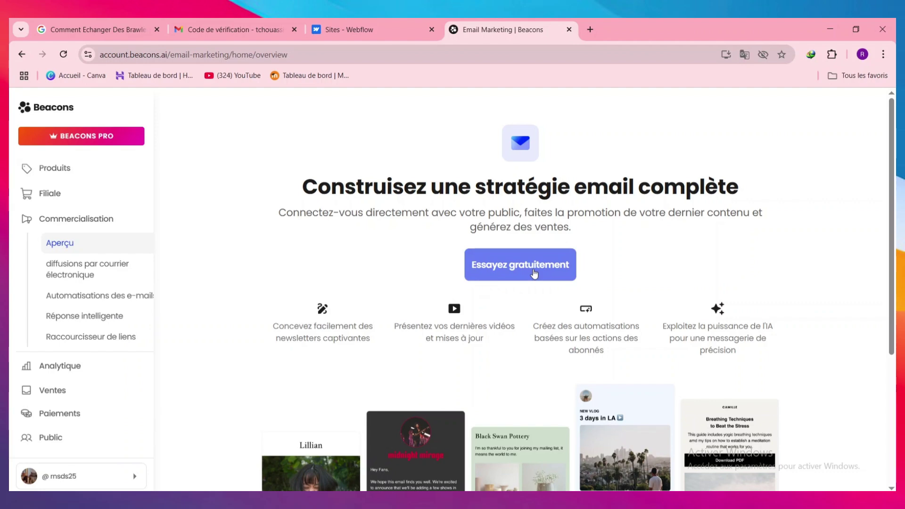
left_click(533, 274)
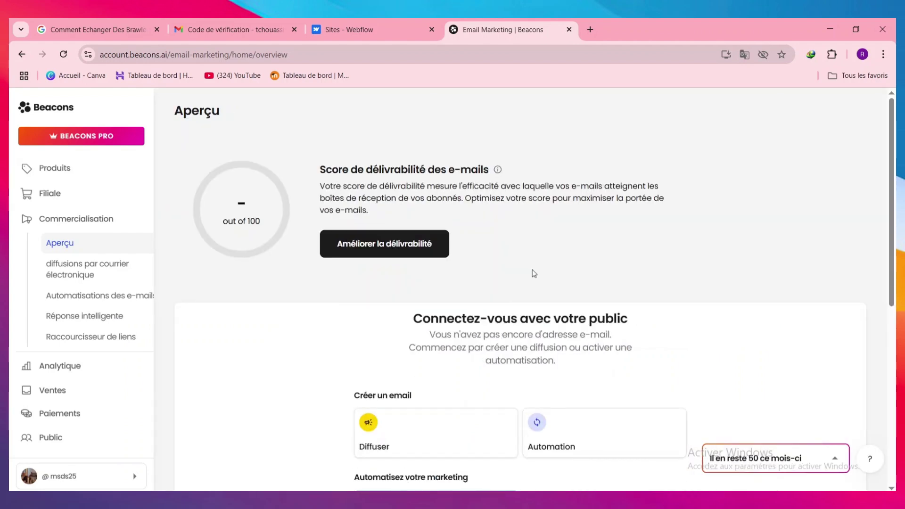
scroll(465, 250, "down", 5)
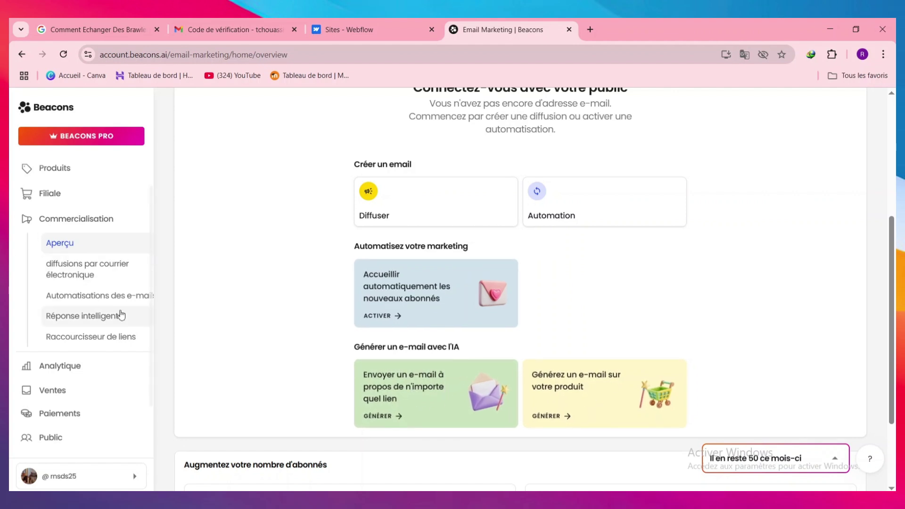
left_click(122, 315)
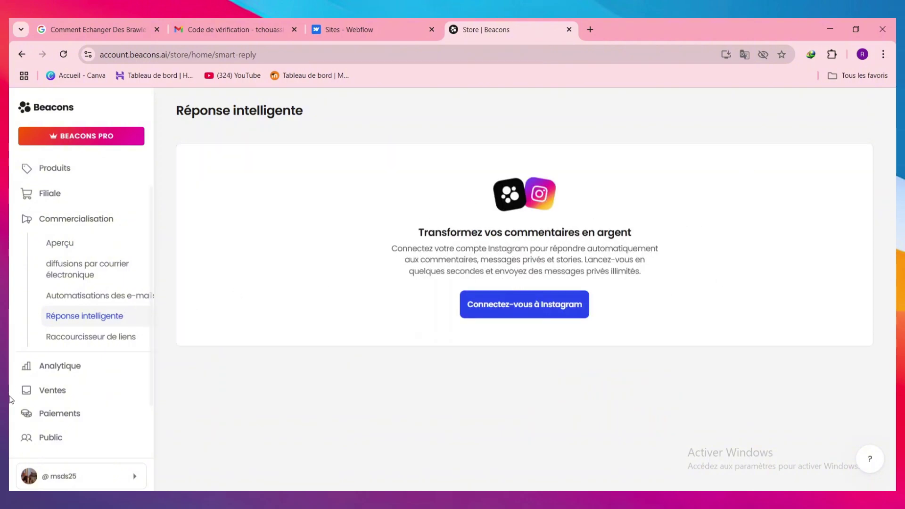
View the traffic and social network analytics, and open the sales history
left_click(90, 374)
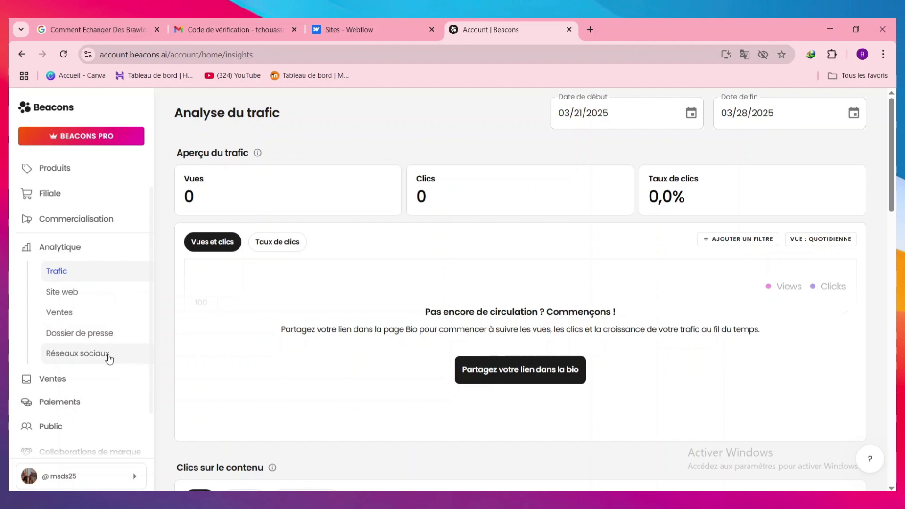
left_click(107, 356)
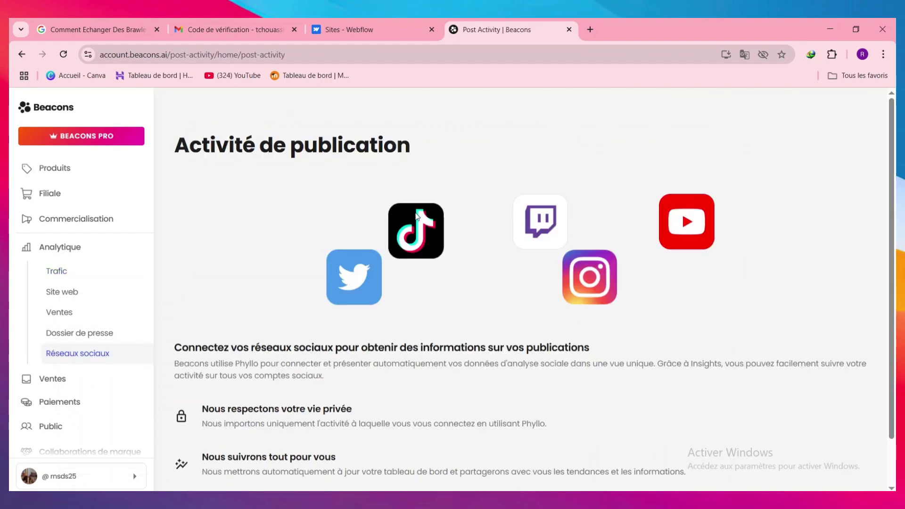
scroll(536, 243, "down", 1)
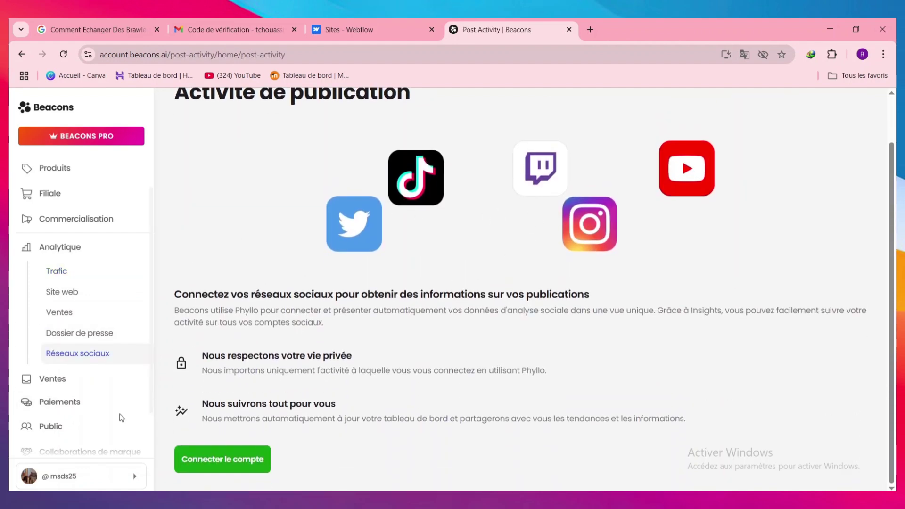
left_click(100, 379)
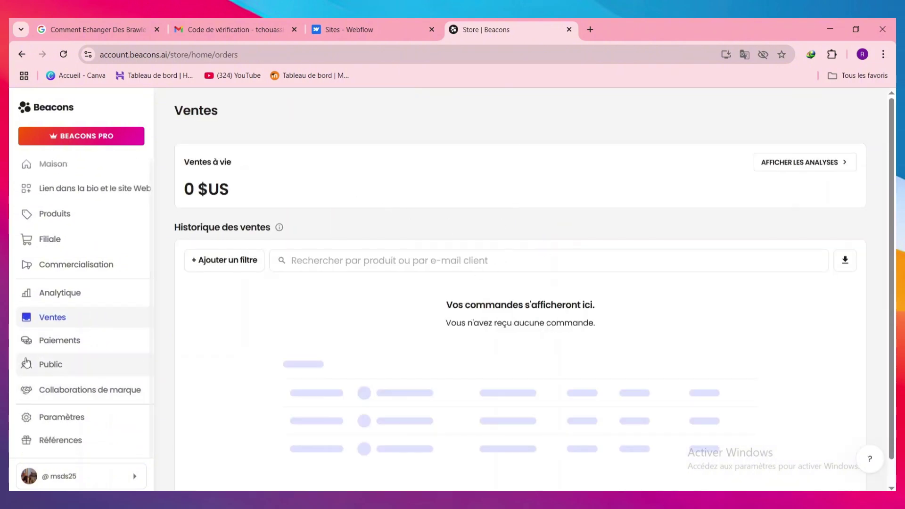
View the payouts page, then review the account, billing and custom domain settings
left_click(101, 340)
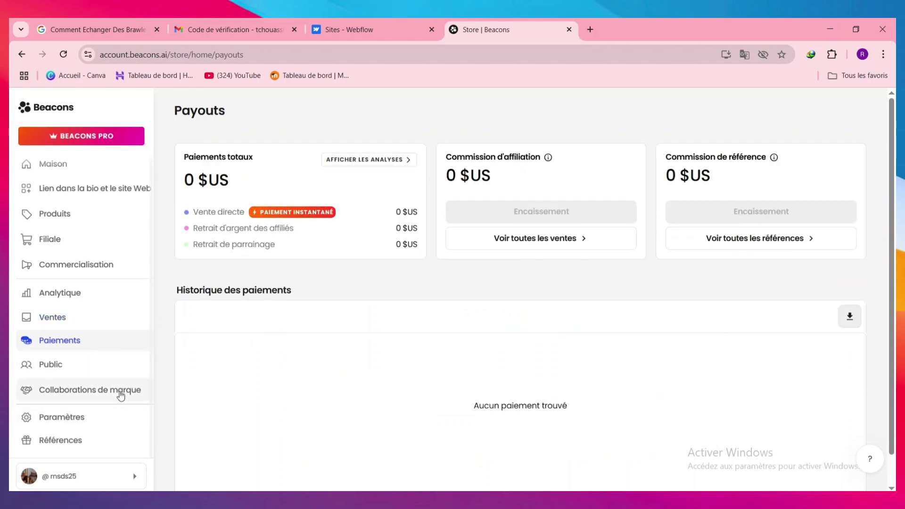
left_click(116, 422)
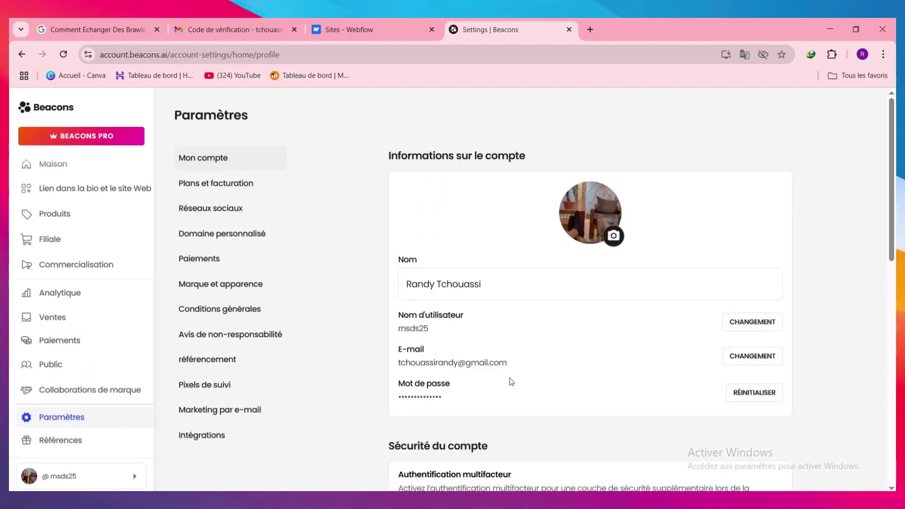
scroll(505, 347, "down", 12)
scroll(505, 358, "up", 7)
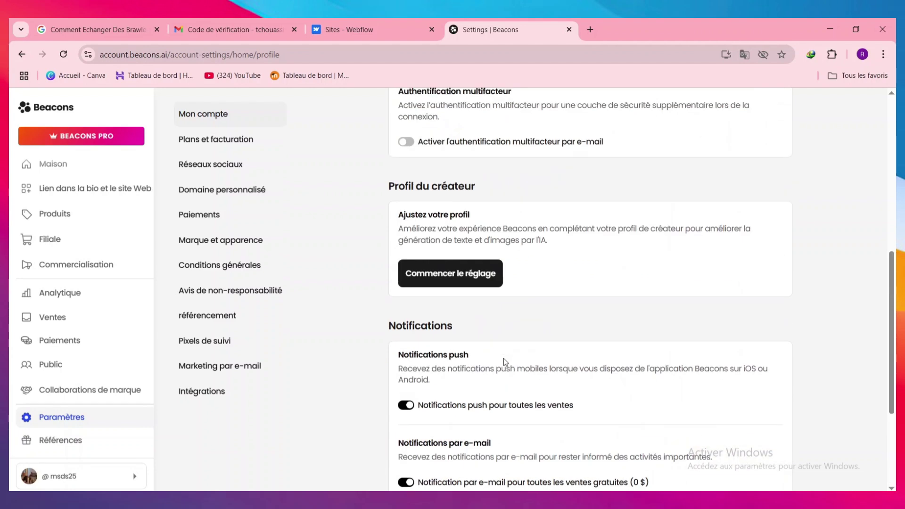
left_click(231, 150)
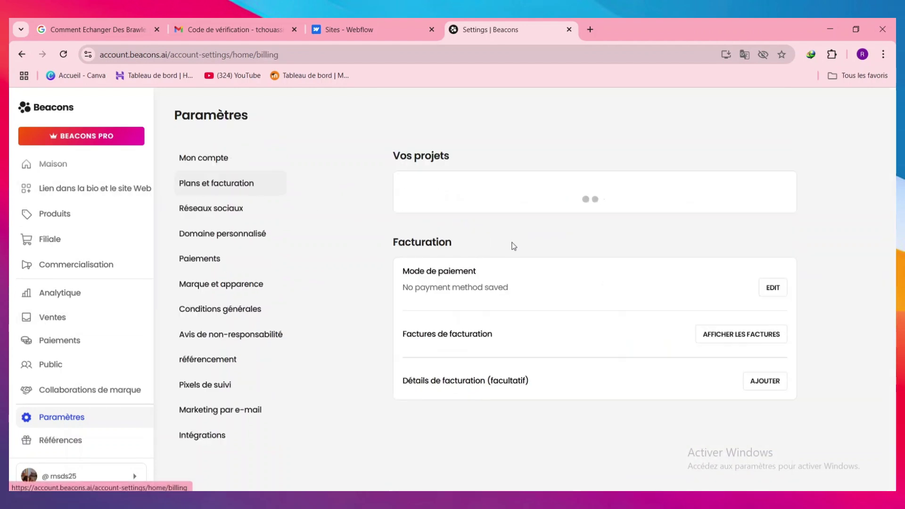
left_click(219, 232)
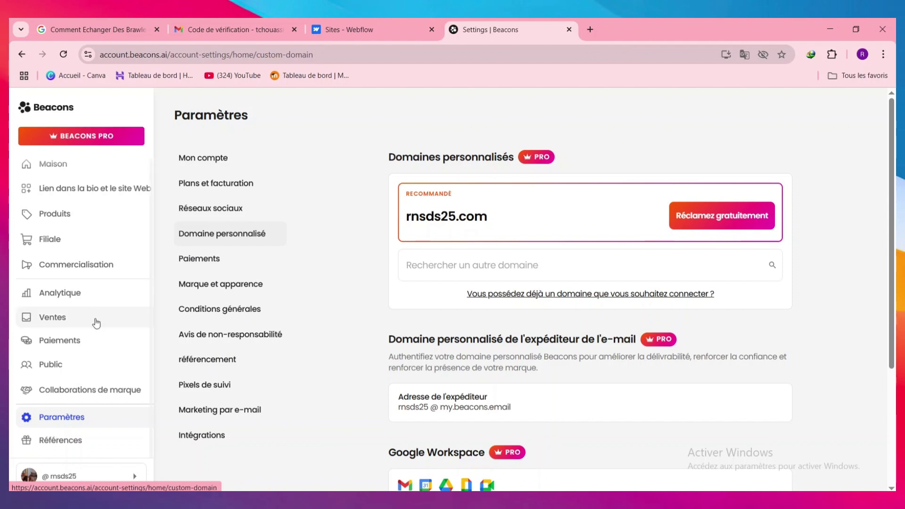
Return to the dashboard home, look over its overview and dismiss the survey about how Beacons was discovered
scroll(102, 325, "up", 1)
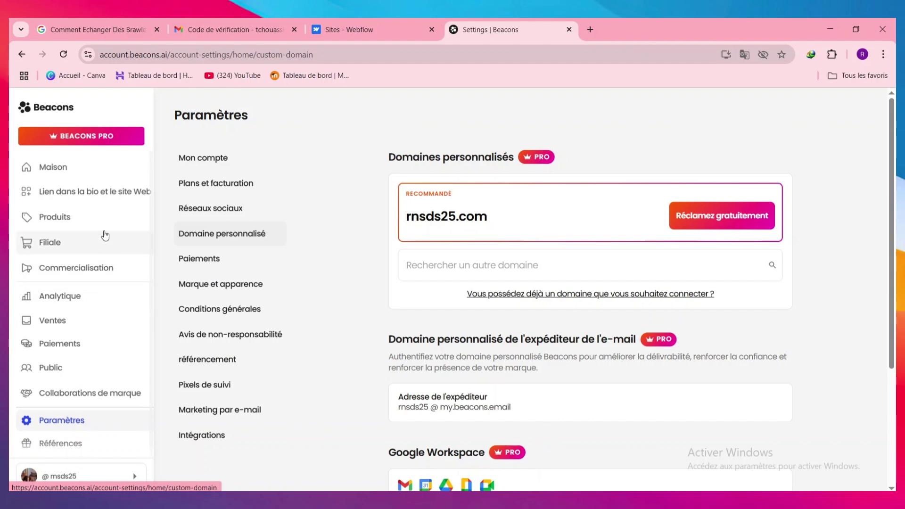
left_click(108, 170)
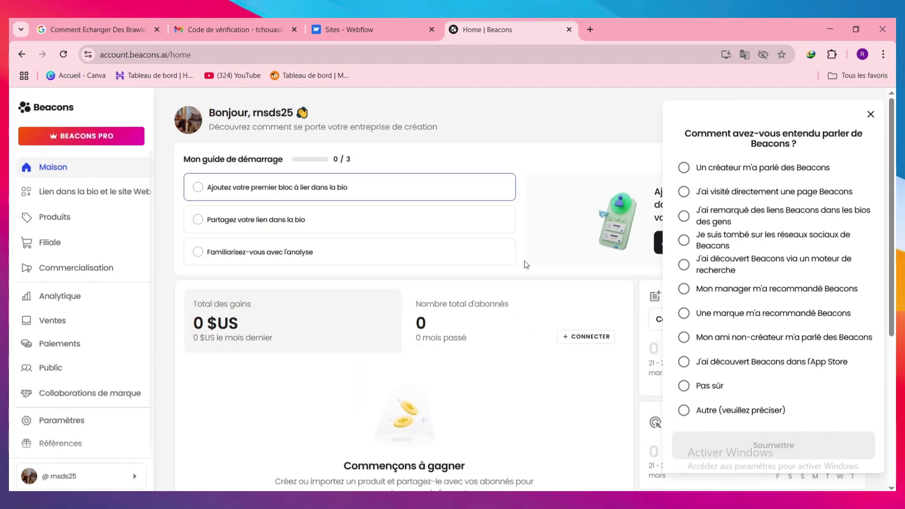
scroll(535, 265, "down", 5)
scroll(537, 283, "up", 4)
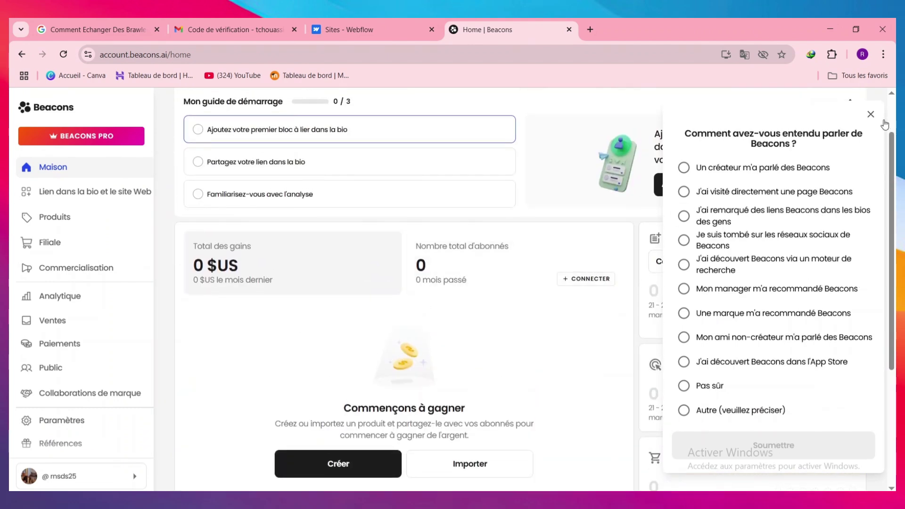
left_click(870, 115)
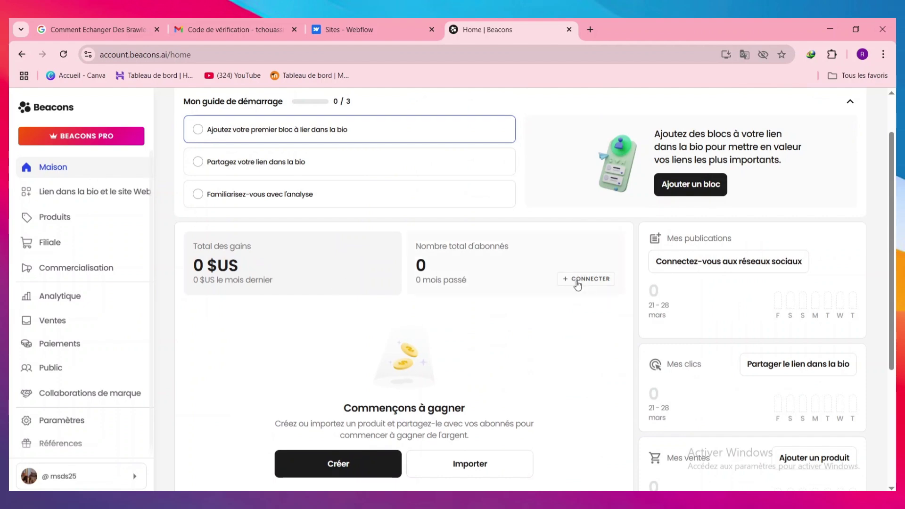
Open the link-in-bio page and examine its blocks and the phone preview with the social links and subscription form
scroll(235, 226, "up", 1)
left_click(120, 194)
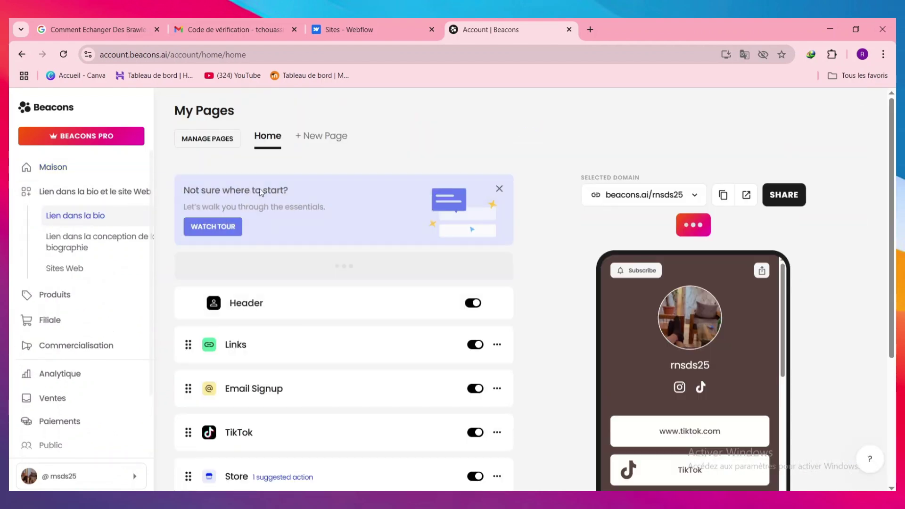
scroll(424, 344, "down", 2)
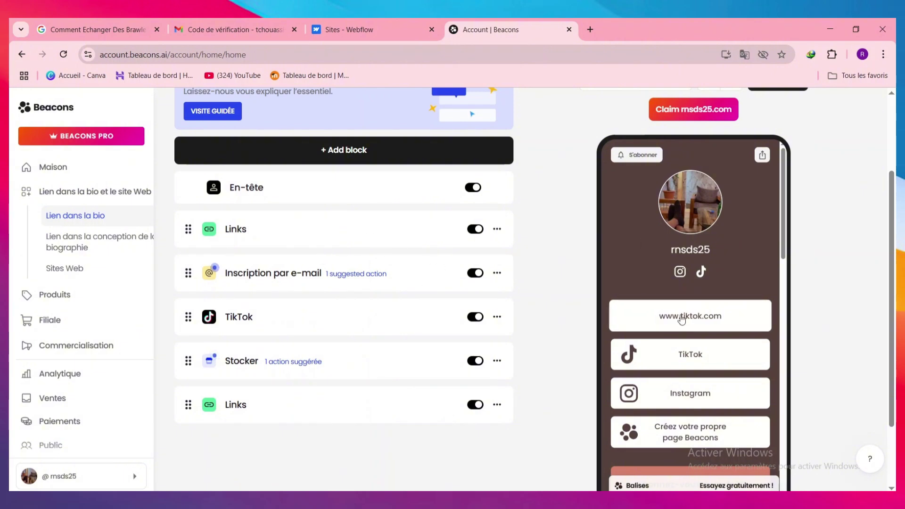
scroll(692, 358, "down", 2)
scroll(693, 320, "up", 2)
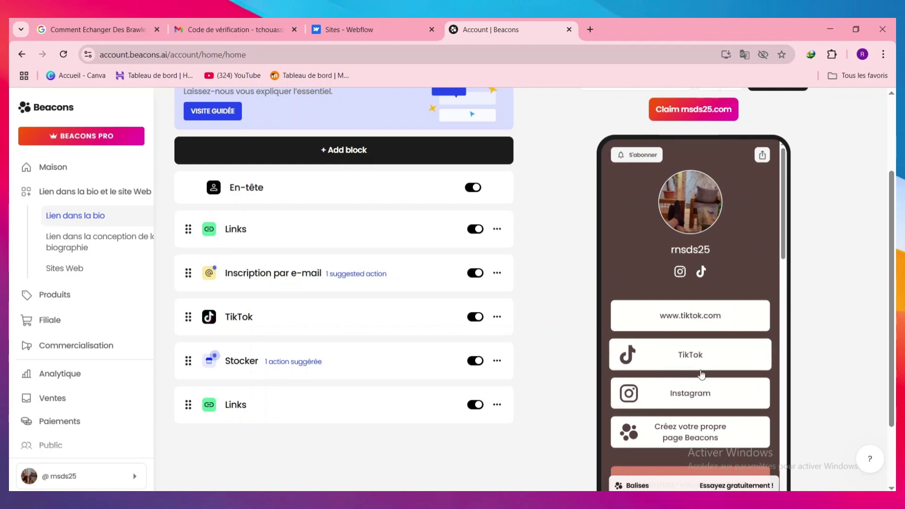
scroll(367, 269, "up", 2)
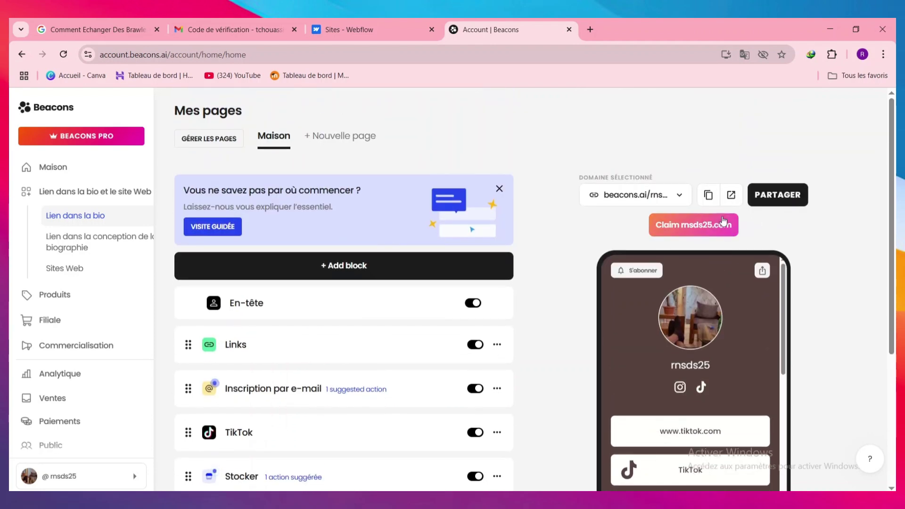
scroll(687, 378, "down", 2)
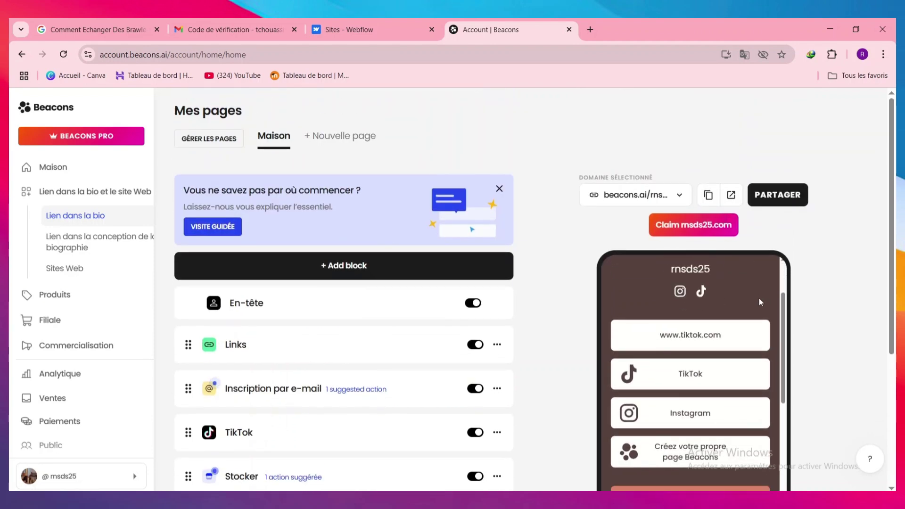
scroll(718, 410, "down", 1)
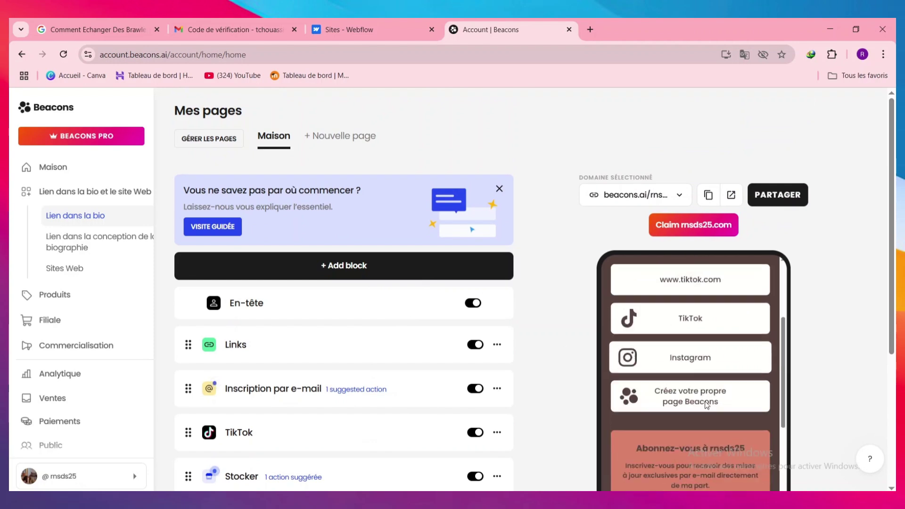
scroll(743, 252, "down", 2)
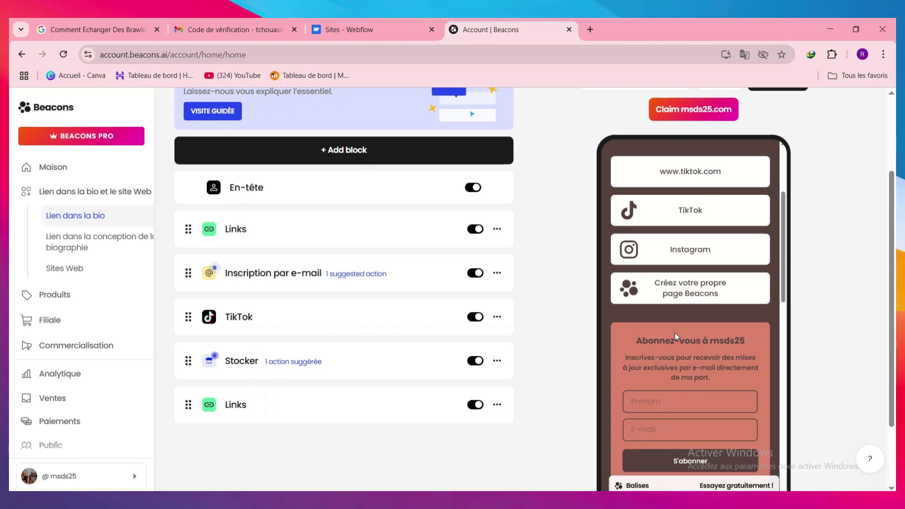
scroll(594, 359, "up", 1)
scroll(594, 359, "up", 1)
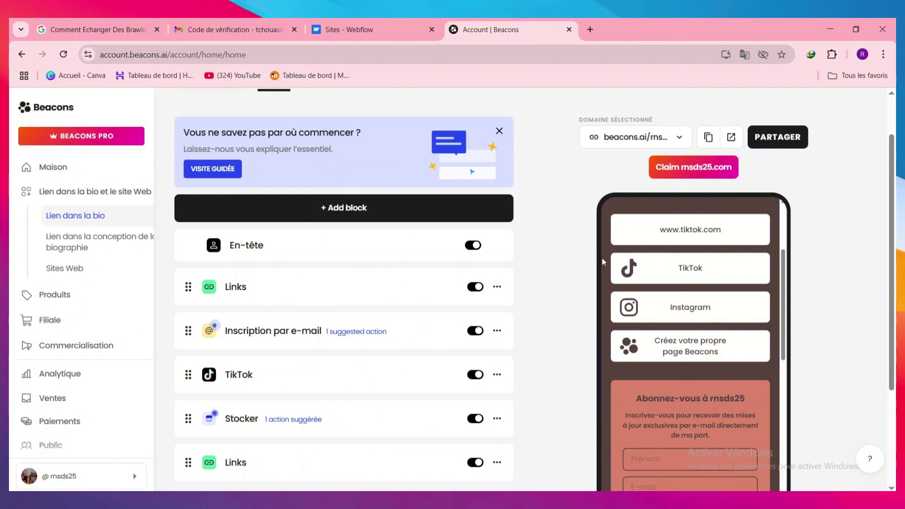
scroll(660, 330, "up", 2)
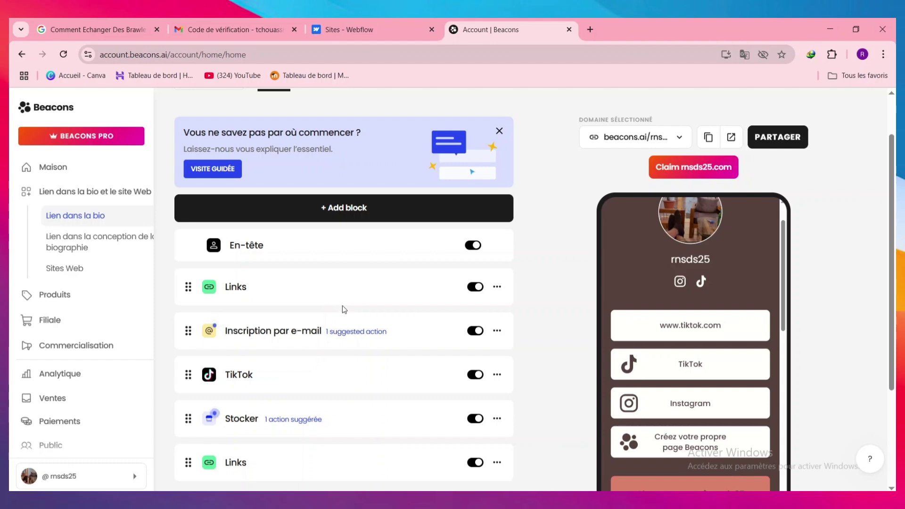
Copy the link of the bio page and check the links and email signup form in the phone preview
left_click(709, 137)
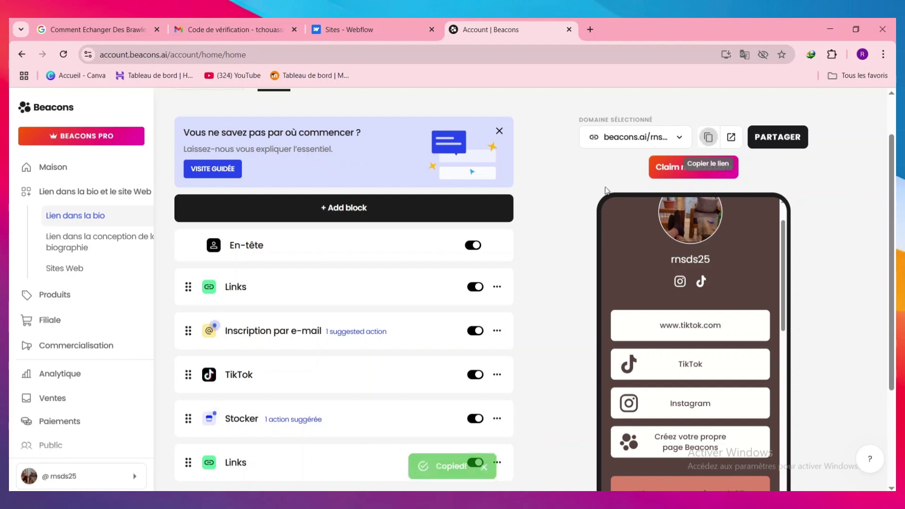
scroll(725, 330, "up", 2)
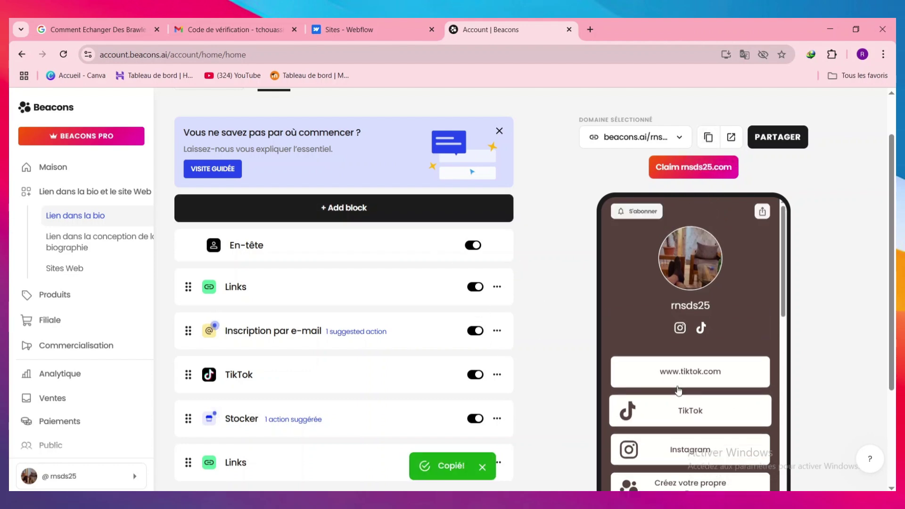
scroll(685, 290, "down", 4)
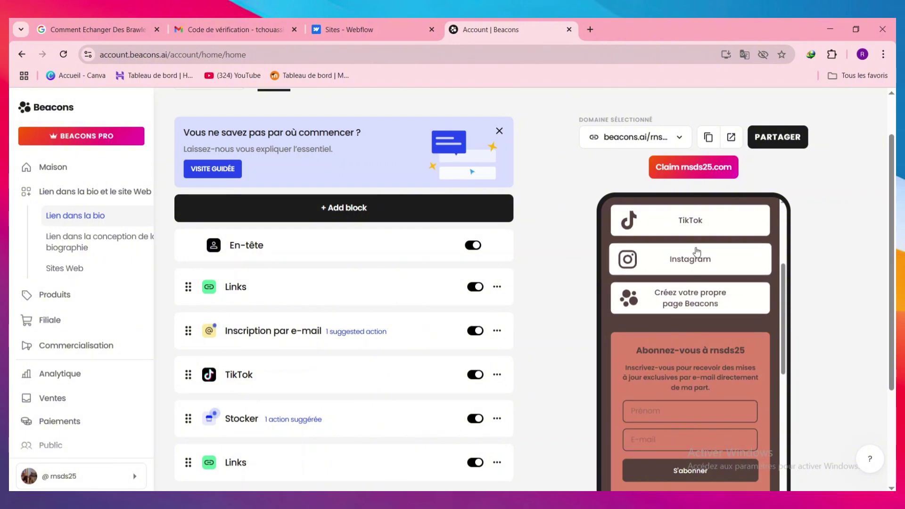
scroll(424, 283, "down", 1)
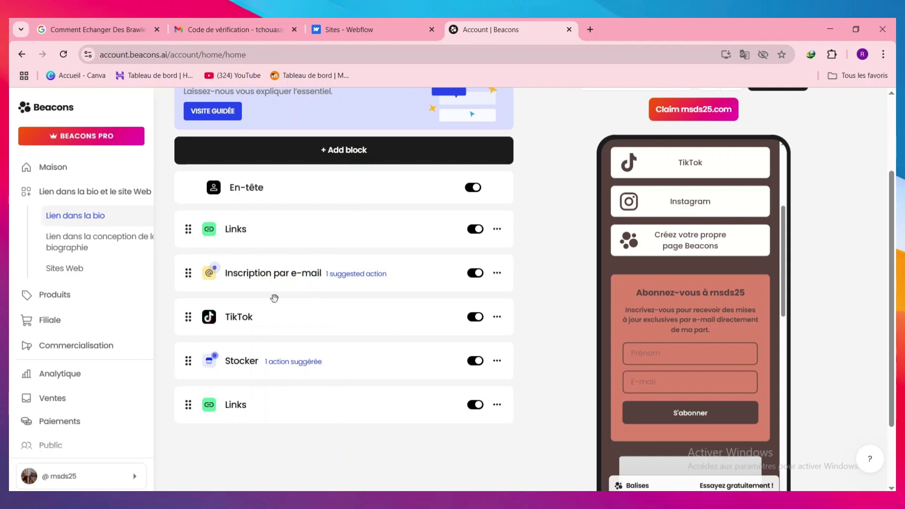
Move the email signup block above the first Links block, and switch its display off and on again
left_click_drag(290, 249, 278, 290)
scroll(711, 266, "down", 5)
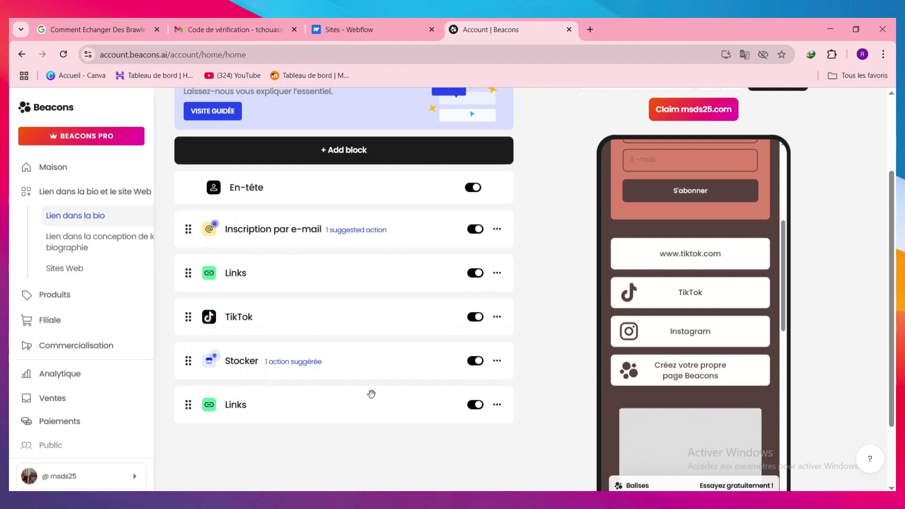
left_click(478, 232)
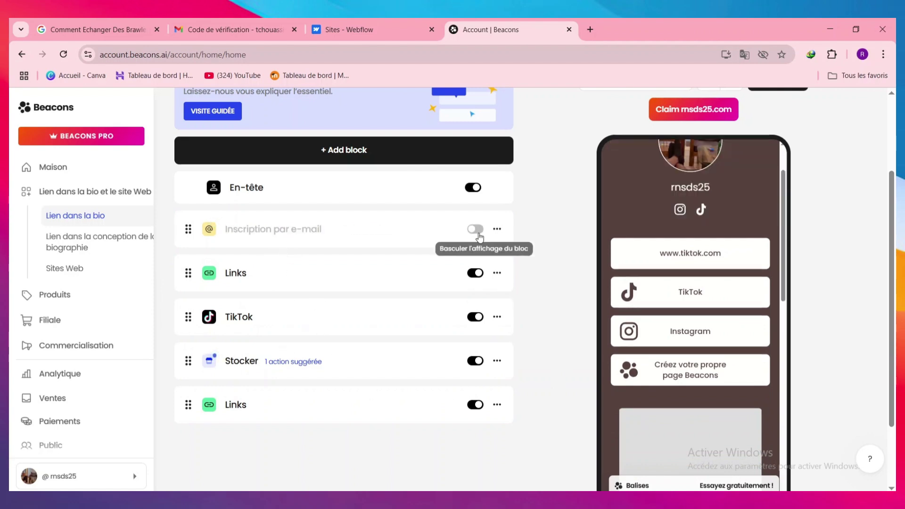
left_click(478, 231)
Browse the recommended blocks that can be added to the page, close the catalogue without adding any and look over the phone preview
scroll(384, 301, "up", 3)
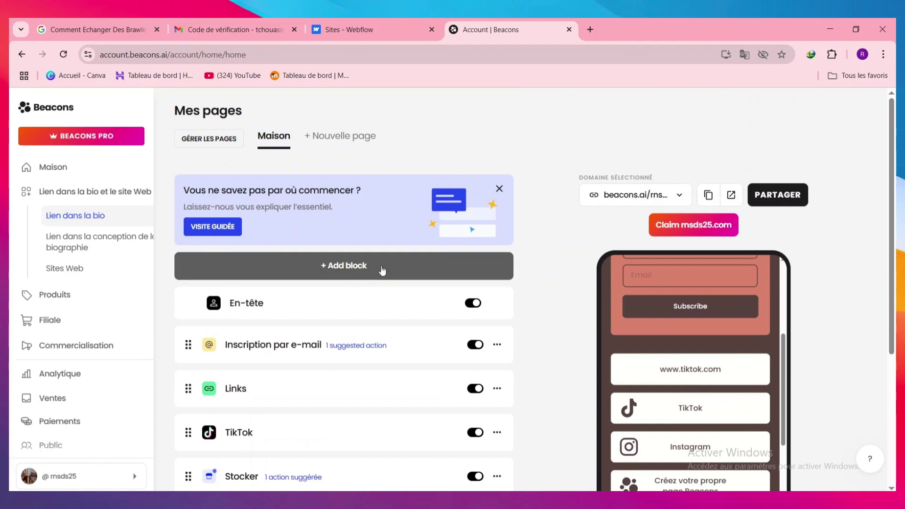
left_click(361, 267)
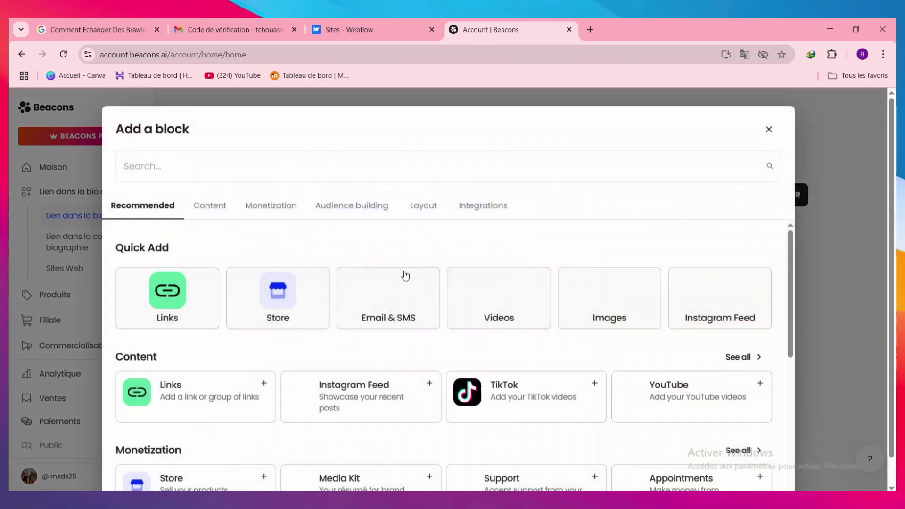
scroll(337, 340, "down", 2)
scroll(202, 293, "up", 4)
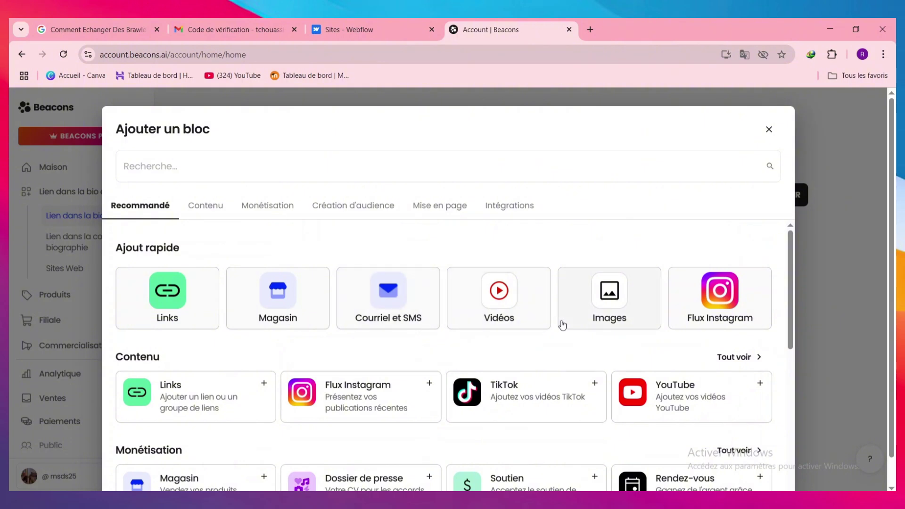
scroll(487, 363, "down", 3)
scroll(570, 309, "down", 3)
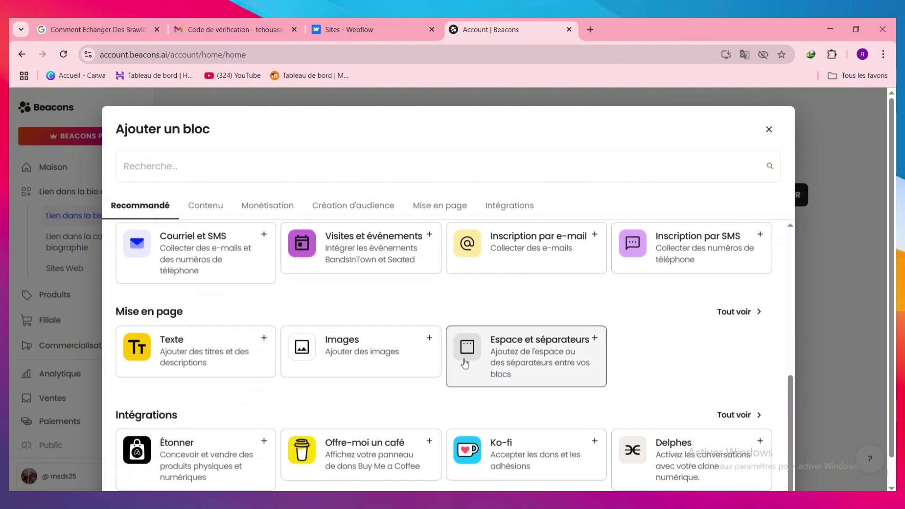
scroll(515, 322, "down", 1)
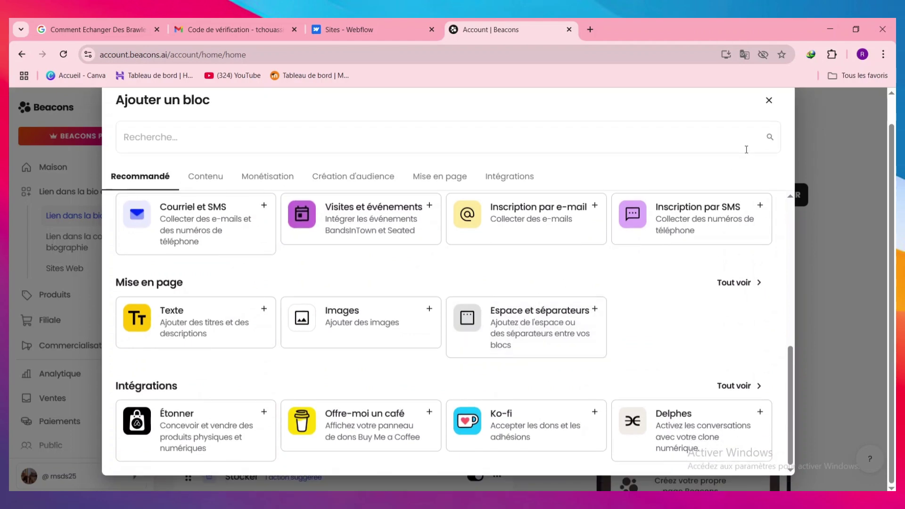
left_click(768, 101)
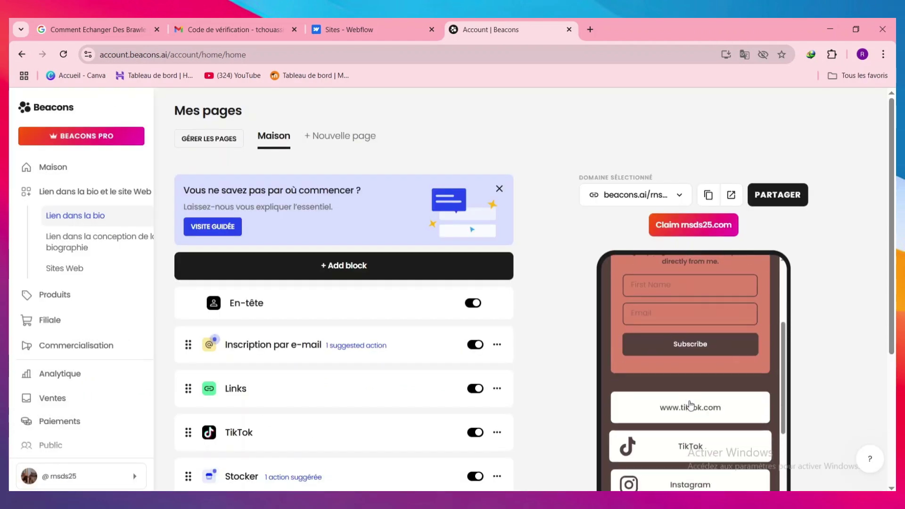
scroll(690, 405, "down", 5)
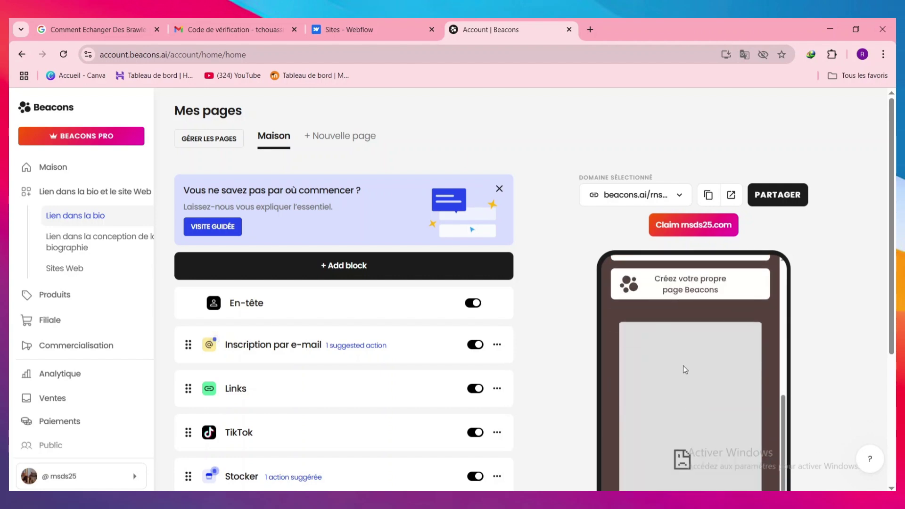